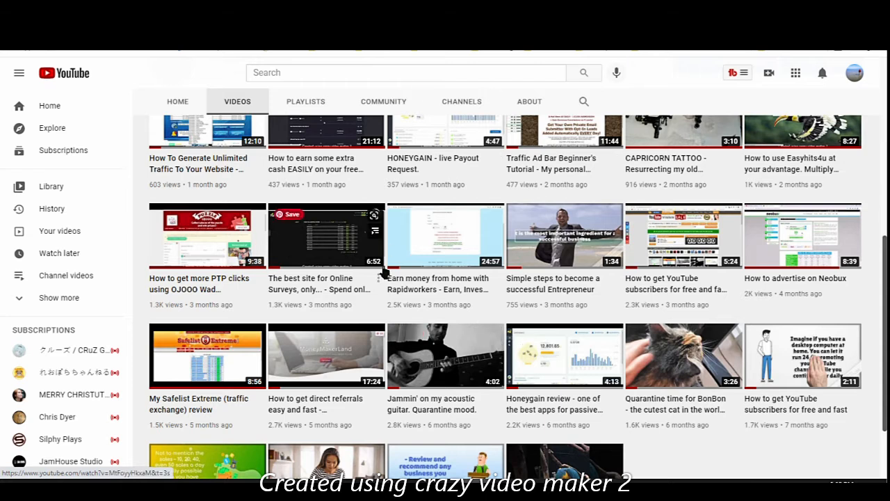
# Step: Look through the channel's uploaded videos and their thumbnails
pyautogui.scroll(5, 433, 331)
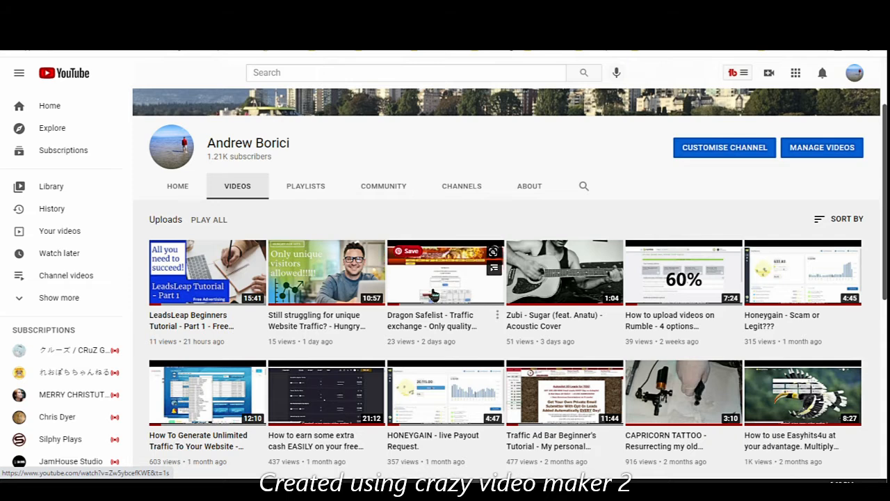
pyautogui.moveTo(239, 341)
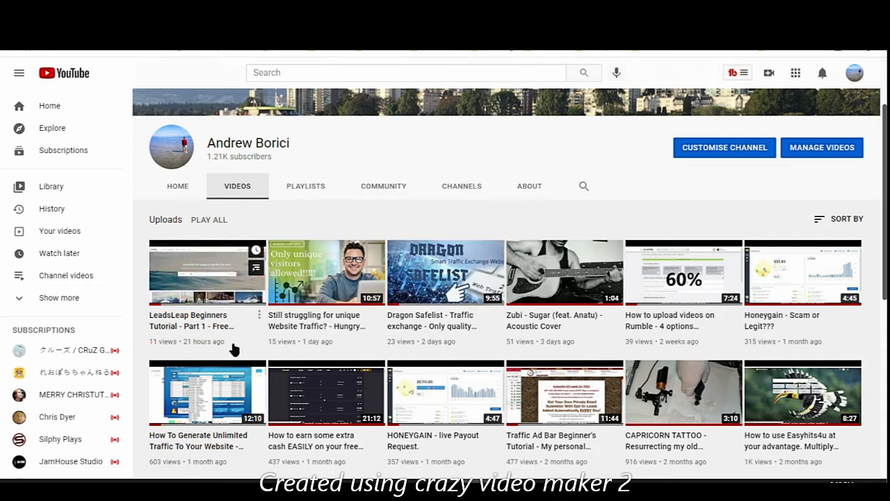
pyautogui.moveTo(294, 288)
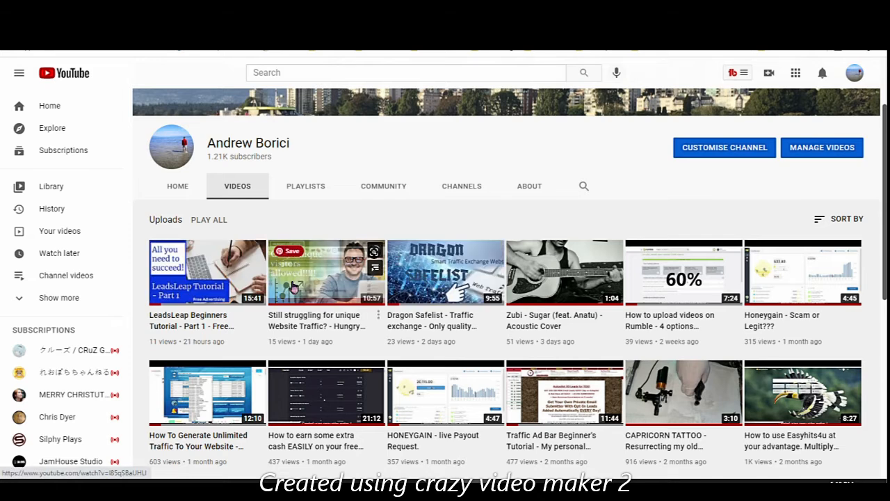
pyautogui.scroll(-3, 550, 362)
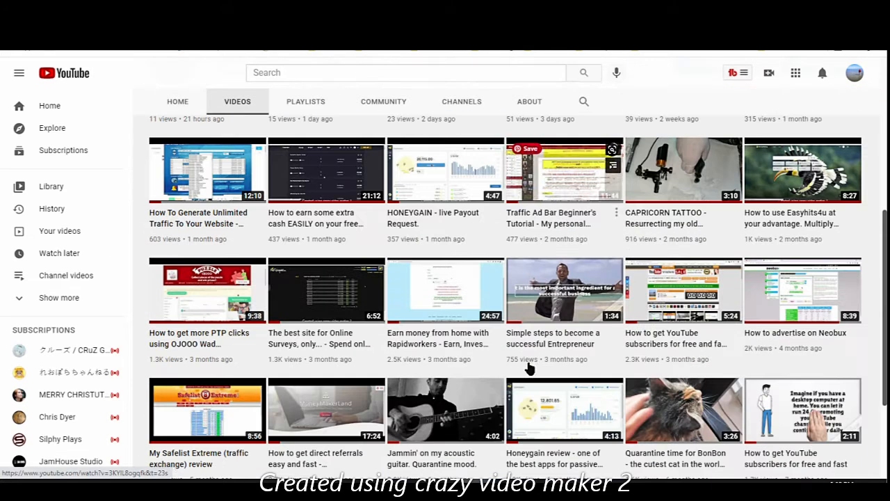
pyautogui.scroll(5, 518, 367)
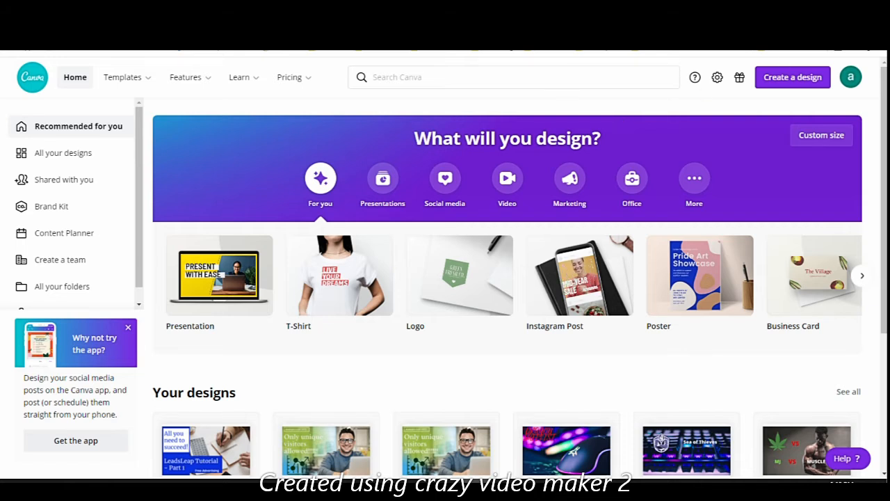
pyautogui.hotkey('ctrl', 't')
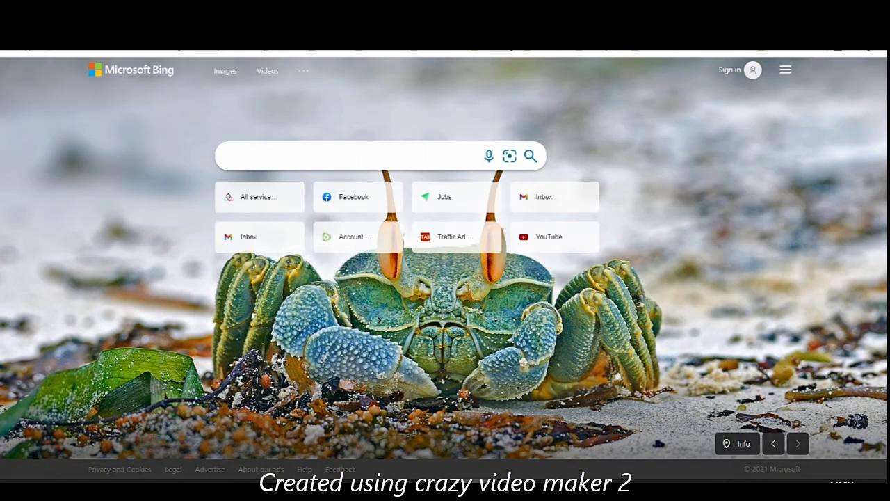
pyautogui.write('canva')
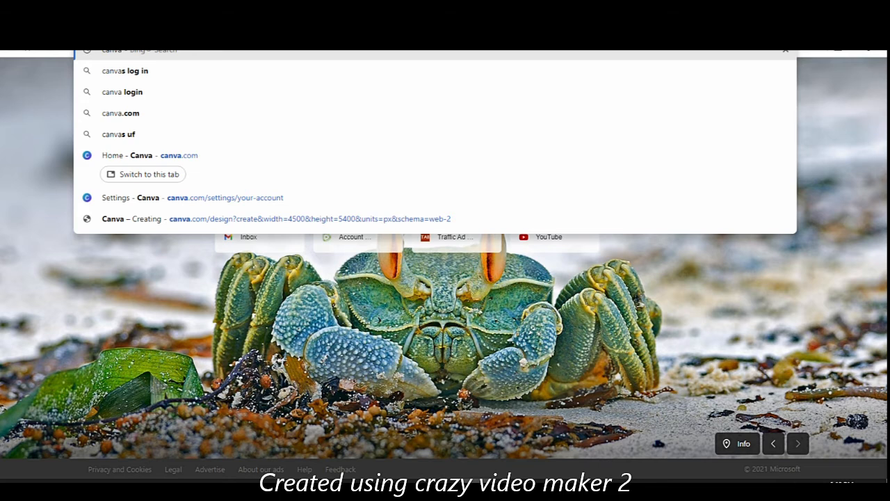
pyautogui.press('Return')
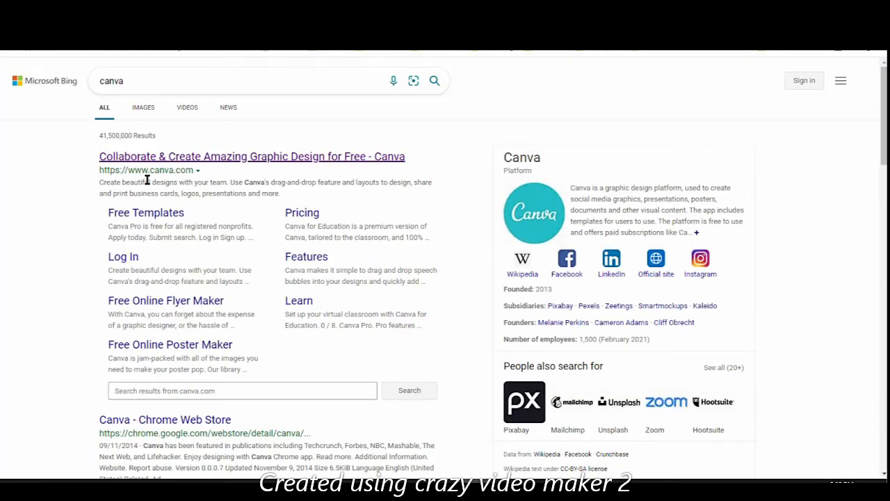
pyautogui.moveTo(206, 171); pyautogui.dragTo(98, 171)
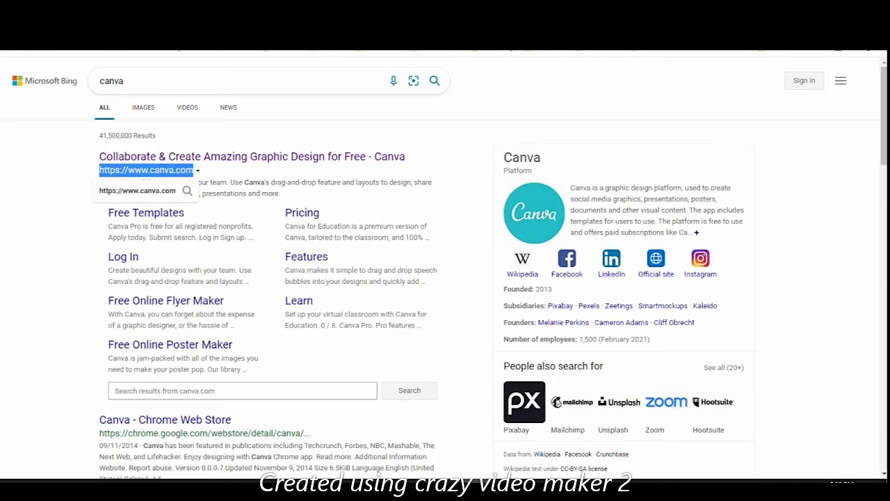
# Step: Switch to the Canva home page and create a new blank design of the YouTube Thumbnail type
pyautogui.click(686, 8)
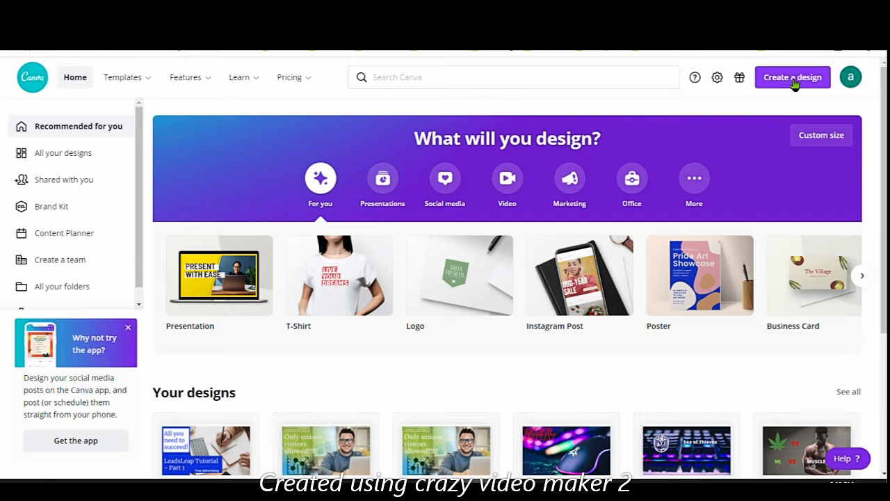
pyautogui.click(791, 78)
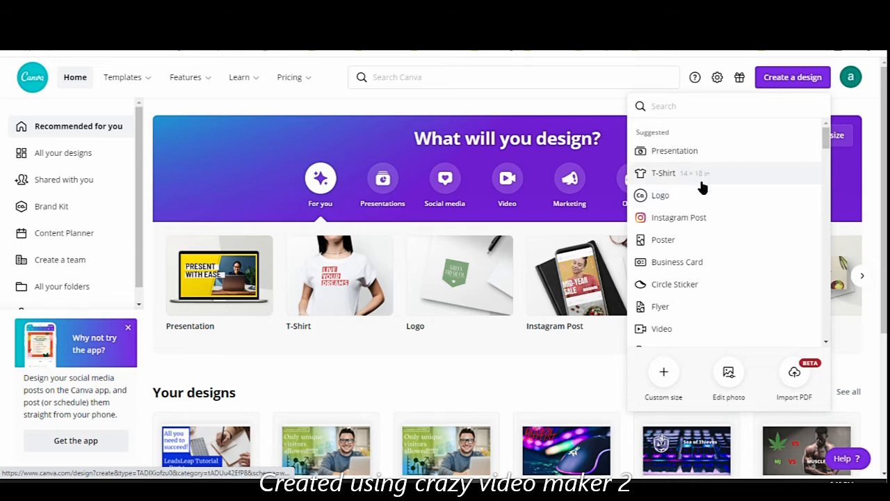
pyautogui.scroll(-2, 701, 187)
pyautogui.scroll(-1, 701, 186)
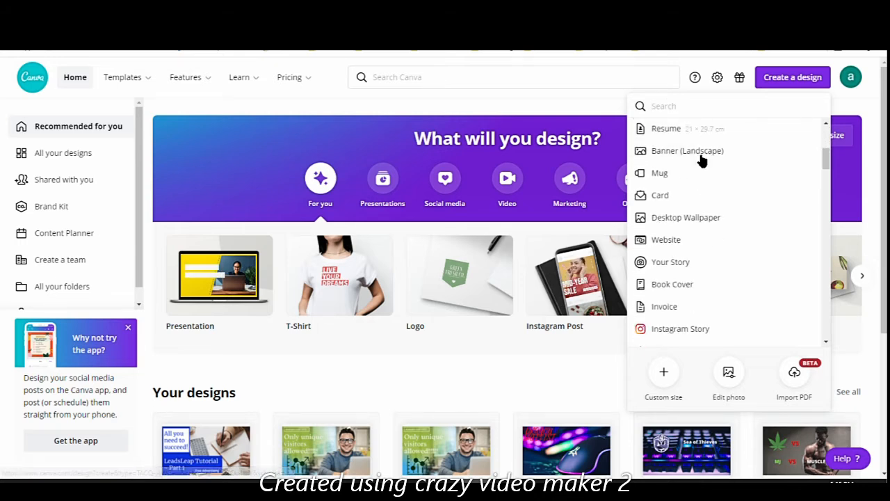
pyautogui.scroll(-5, 722, 218)
pyautogui.scroll(-10, 721, 220)
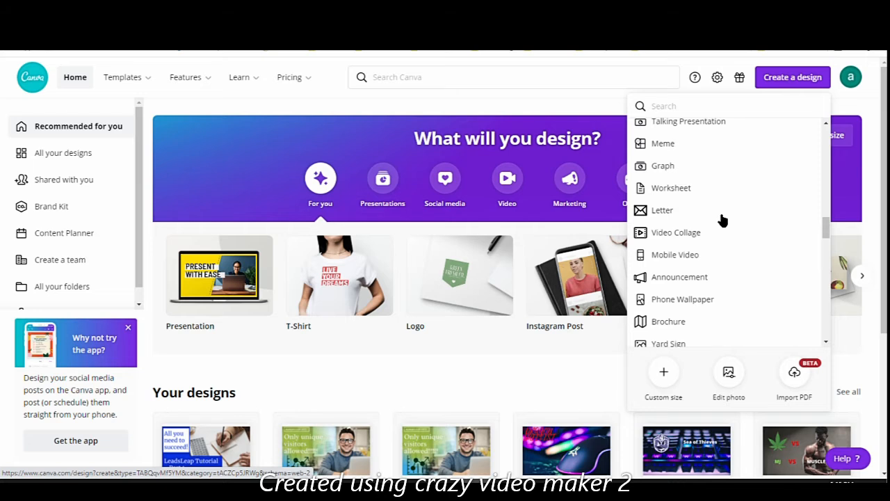
pyautogui.scroll(-2, 723, 220)
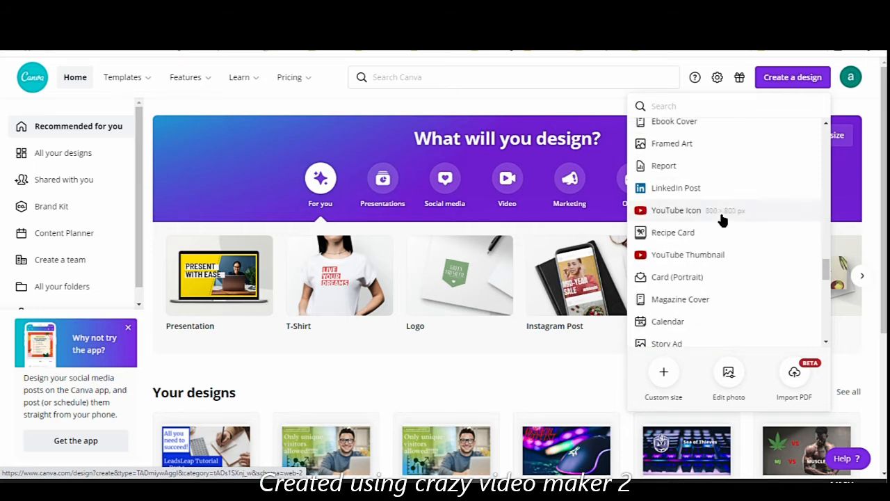
pyautogui.click(678, 255)
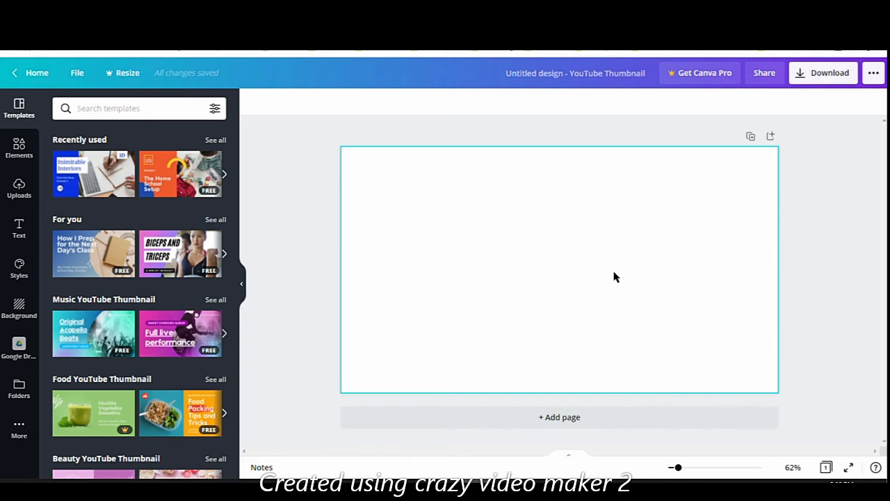
# Step: Search the templates for "fitness" and apply the free "20-Minute Full-Body Workout" template to the blank page
pyautogui.click(107, 114)
pyautogui.write('f')
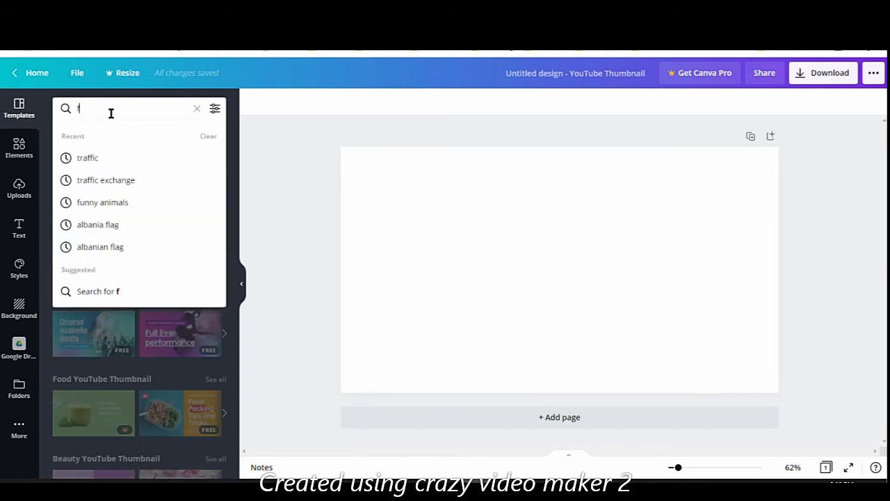
pyautogui.write('itness')
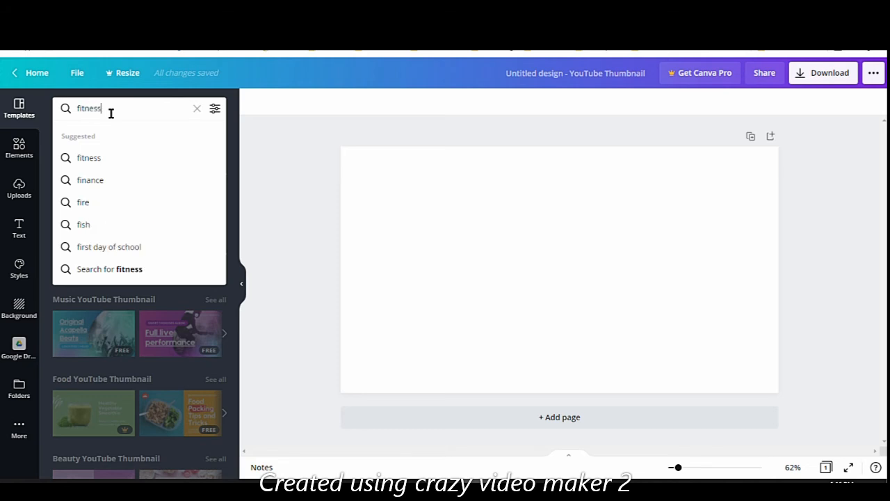
pyautogui.press('Return')
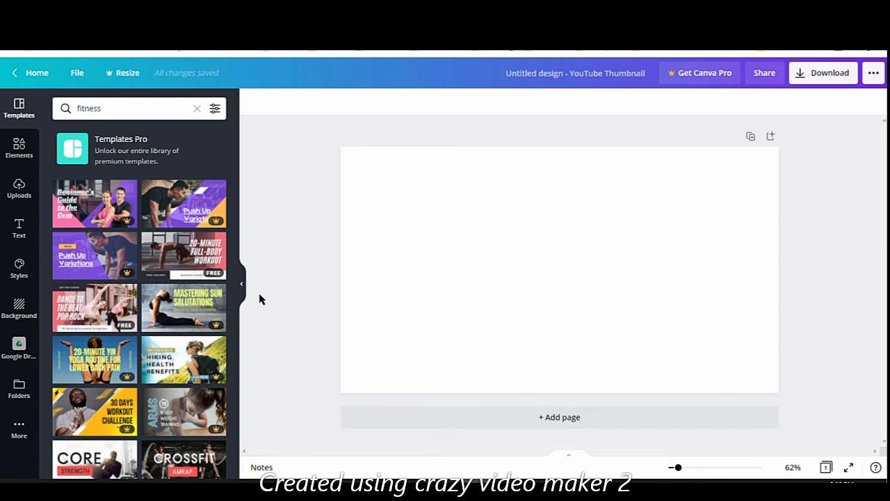
pyautogui.click(178, 266)
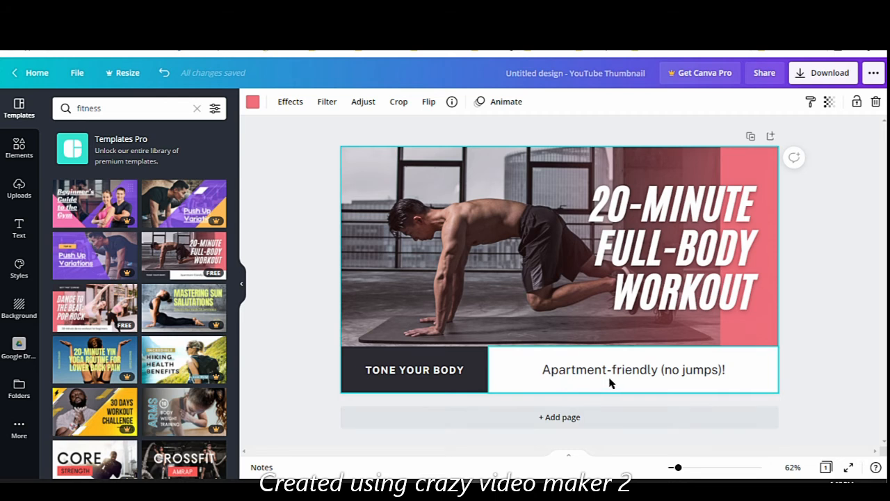
# Step: Remove the "Apartment-friendly (no jumps)!" text and its white box by moving the group off the page
pyautogui.click(638, 375)
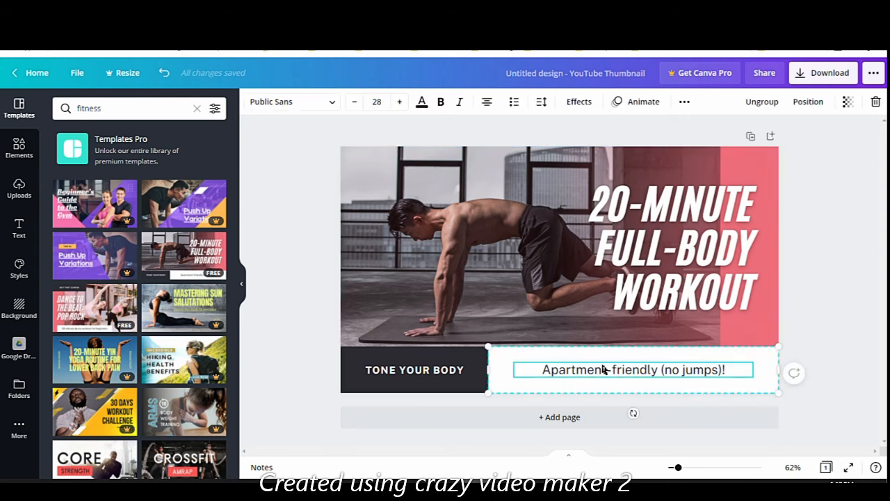
pyautogui.click(844, 314)
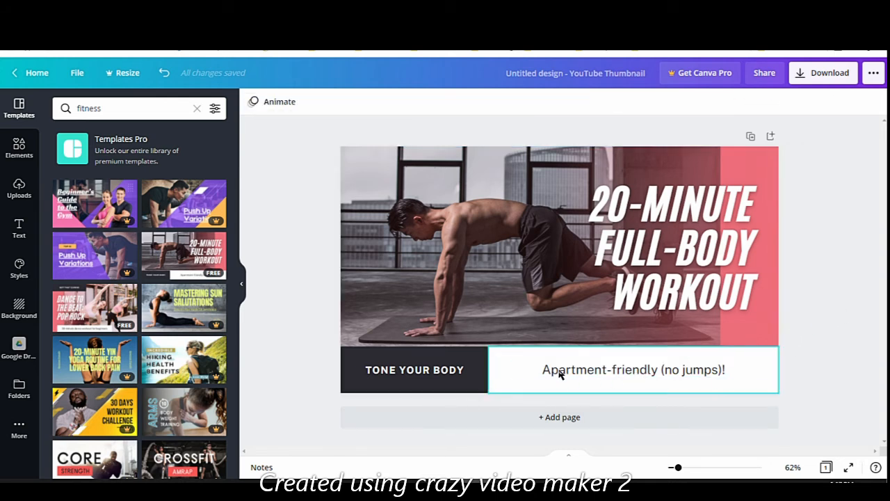
pyautogui.moveTo(560, 375); pyautogui.dragTo(863, 382)
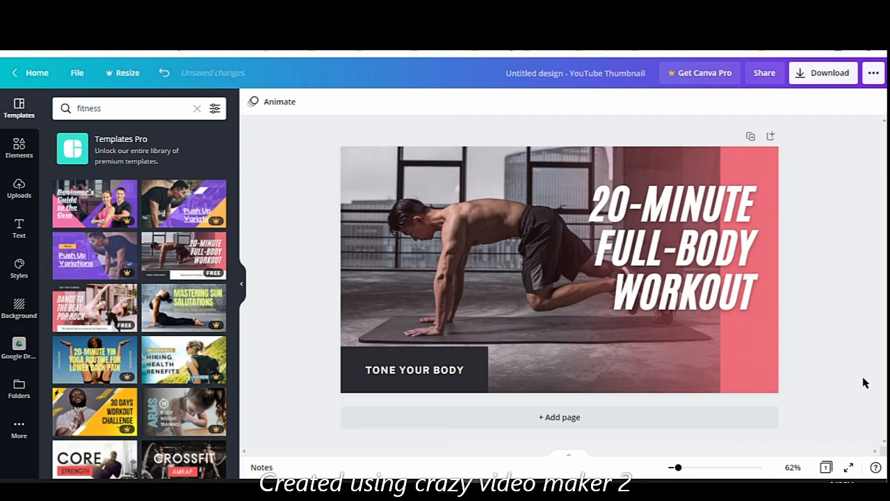
# Step: Change the first line of the thumbnail's headline to read "10-MINUTE"
pyautogui.click(692, 243)
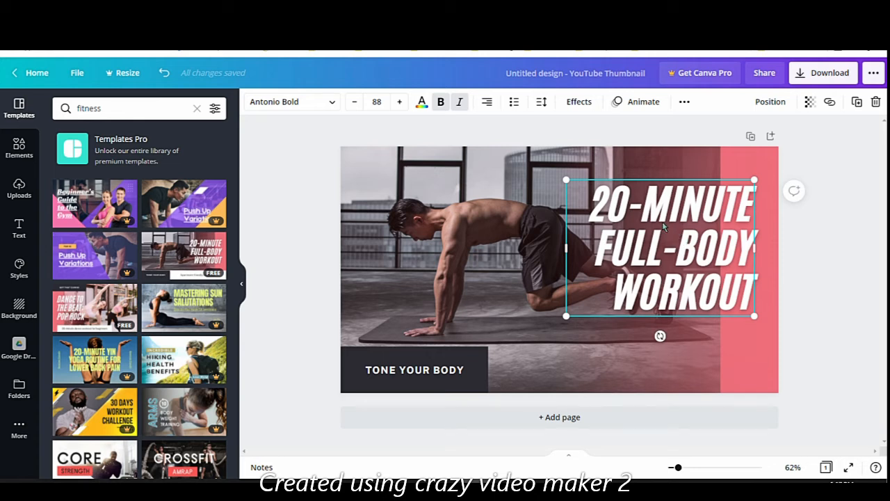
pyautogui.doubleClick(605, 201)
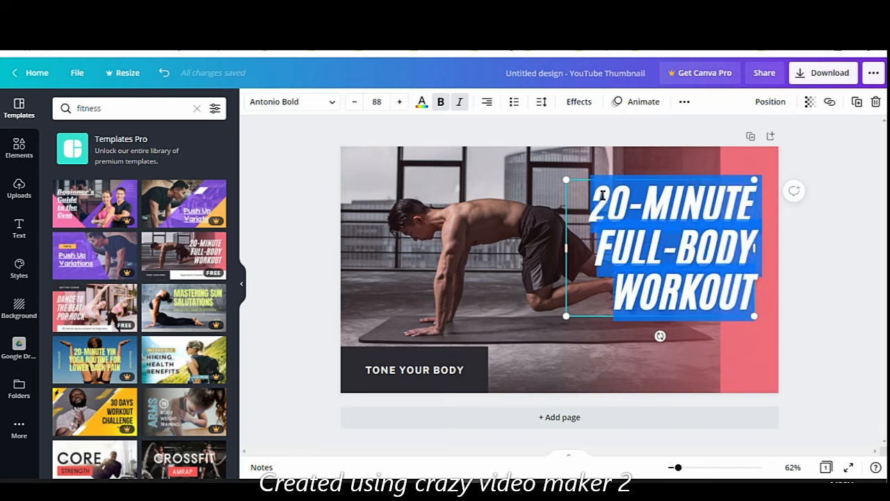
pyautogui.click(606, 200)
pyautogui.press('BackSpace')
pyautogui.write('1')
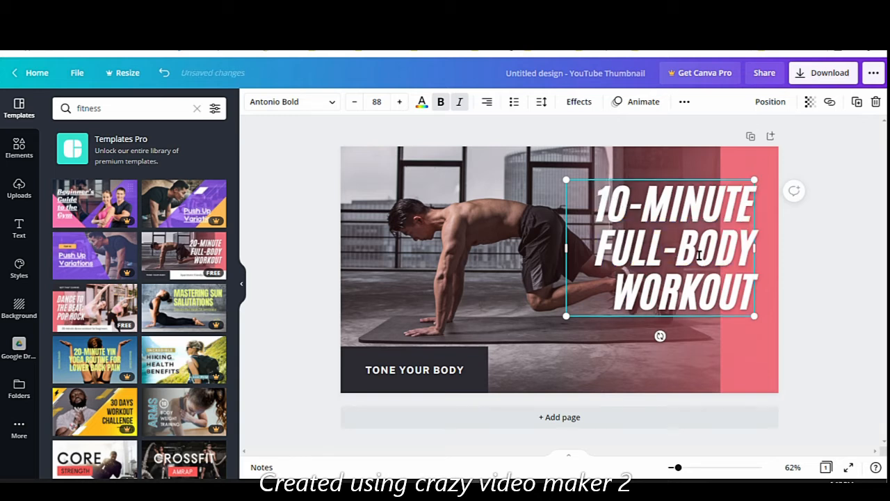
# Step: Replace the word "WORKOUT" in the headline with "ROUTINE"
pyautogui.tripleClick(645, 297)
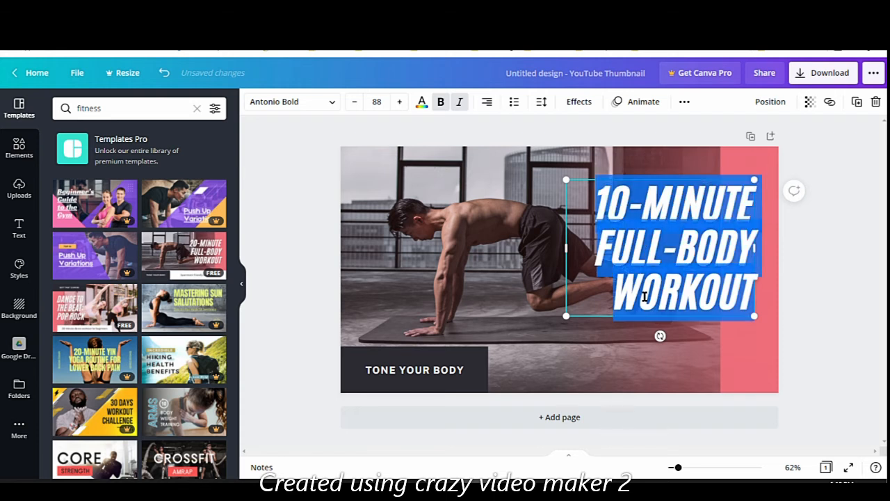
pyautogui.doubleClick(645, 297)
pyautogui.write('ROUTINE')
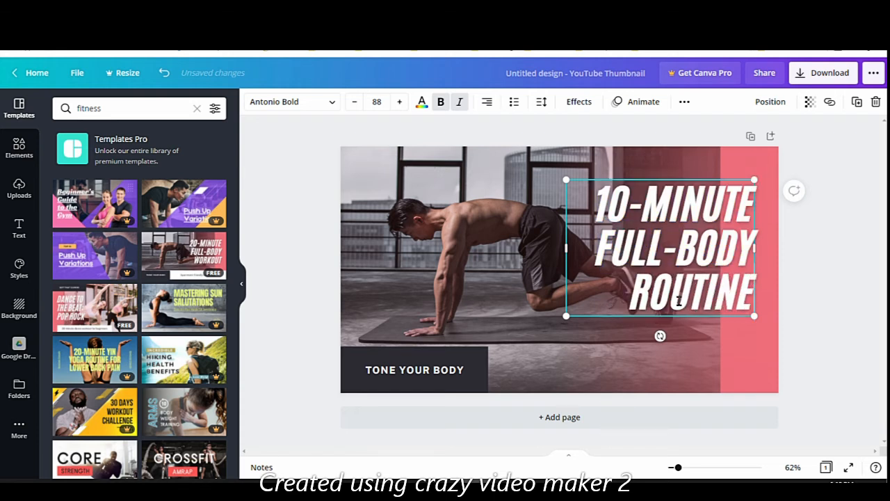
pyautogui.click(417, 241)
# Step: Move the headline text block slightly down and to the left on the thumbnail, then deselect it
pyautogui.moveTo(664, 255)
pyautogui.mouseDown()
pyautogui.moveTo(664, 344)
pyautogui.moveTo(674, 324)
pyautogui.moveTo(692, 321)
pyautogui.moveTo(513, 252)
pyautogui.moveTo(680, 218)
pyautogui.moveTo(669, 226)
pyautogui.moveTo(666, 264)
pyautogui.mouseUp()
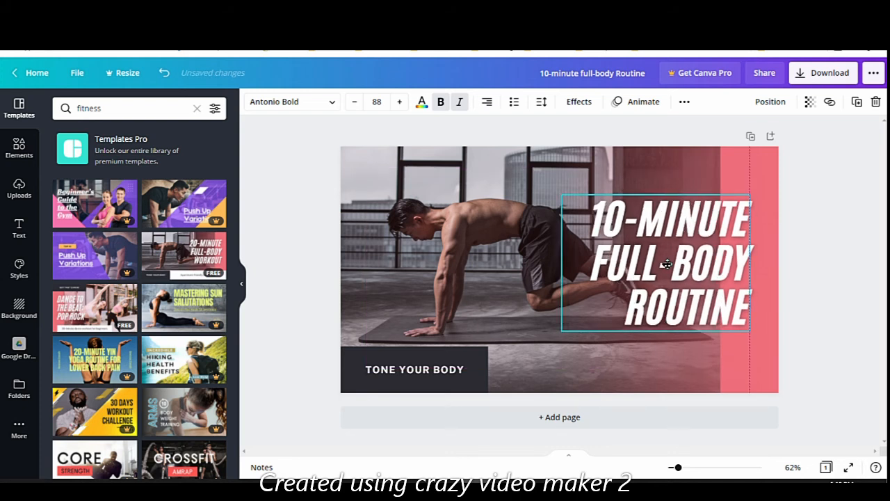
pyautogui.moveTo(686, 261)
pyautogui.mouseDown()
pyautogui.moveTo(676, 258)
pyautogui.moveTo(687, 245)
pyautogui.moveTo(687, 263)
pyautogui.moveTo(591, 267)
pyautogui.moveTo(602, 229)
pyautogui.moveTo(631, 254)
pyautogui.moveTo(676, 255)
pyautogui.mouseUp()
pyautogui.click(837, 325)
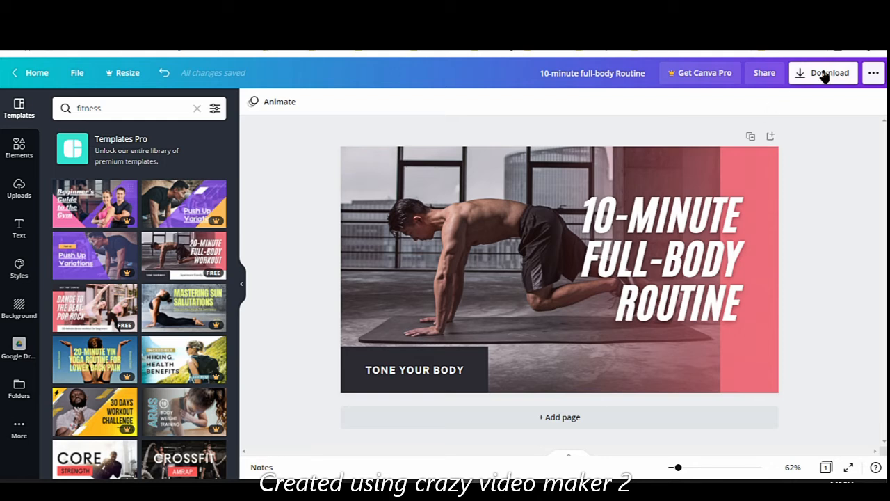
pyautogui.click(670, 237)
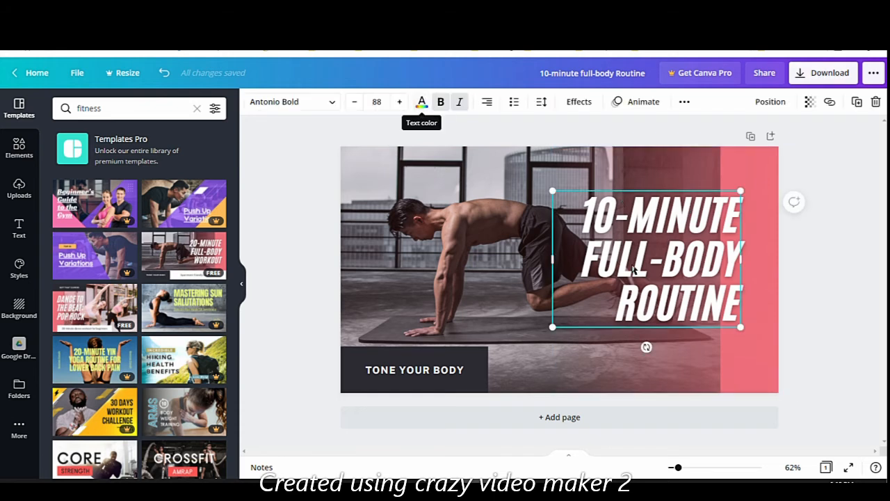
pyautogui.click(863, 352)
pyautogui.click(680, 252)
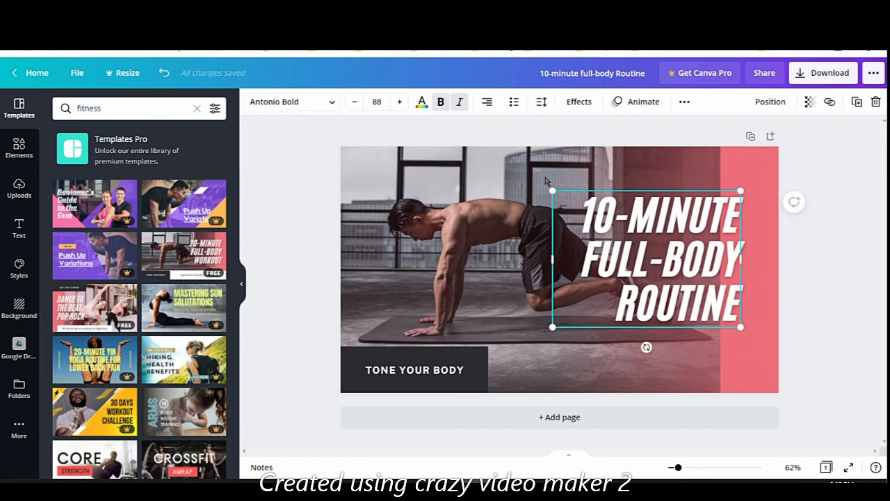
pyautogui.click(814, 256)
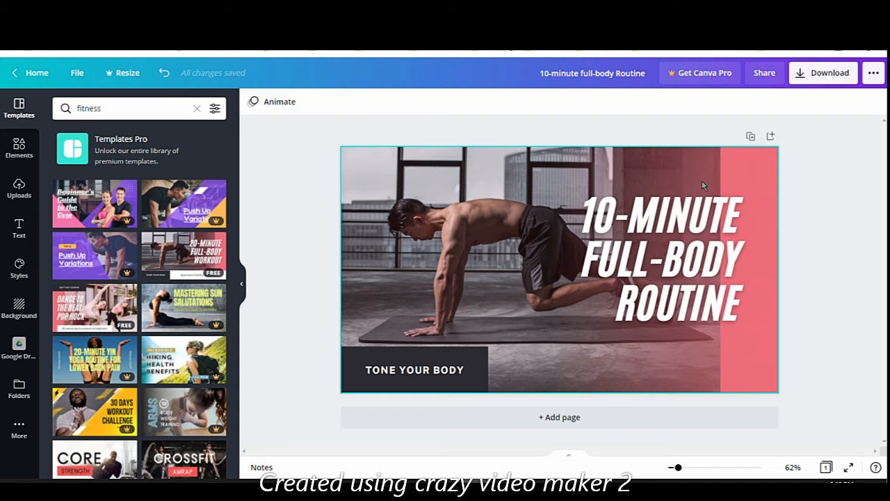
# Step: Open the download settings for the thumbnail and set the file type to JPG
pyautogui.click(828, 77)
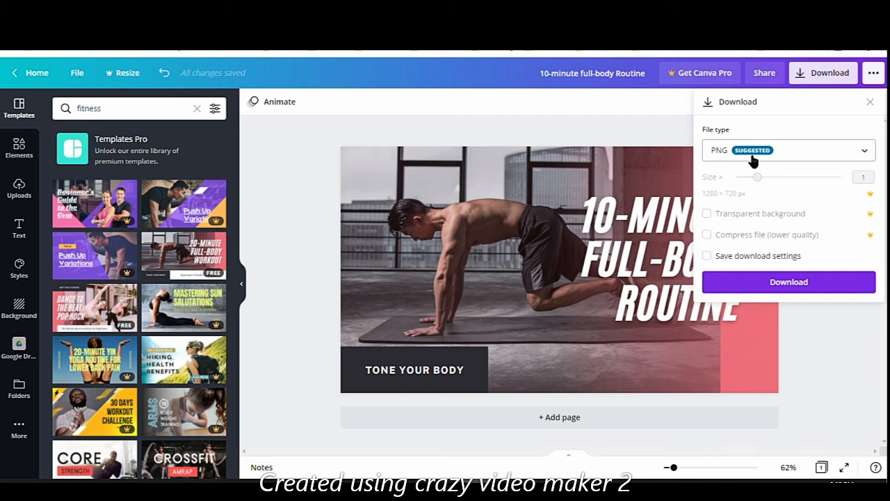
pyautogui.click(783, 152)
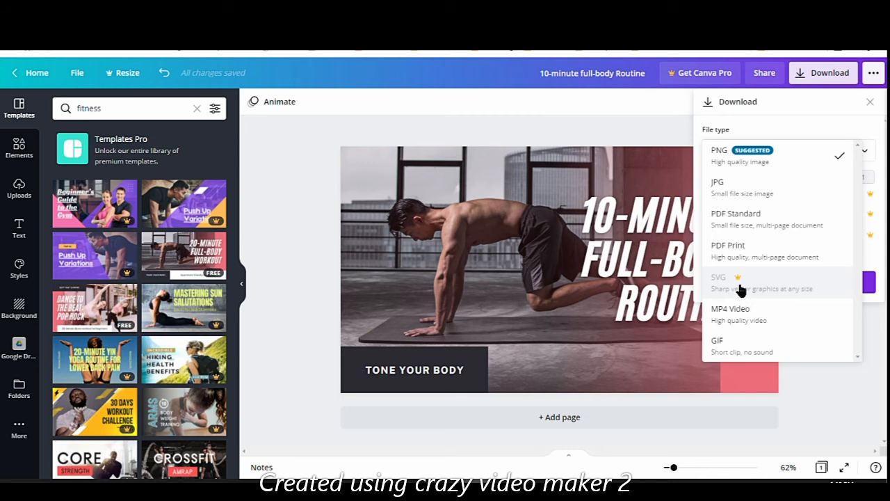
pyautogui.click(736, 189)
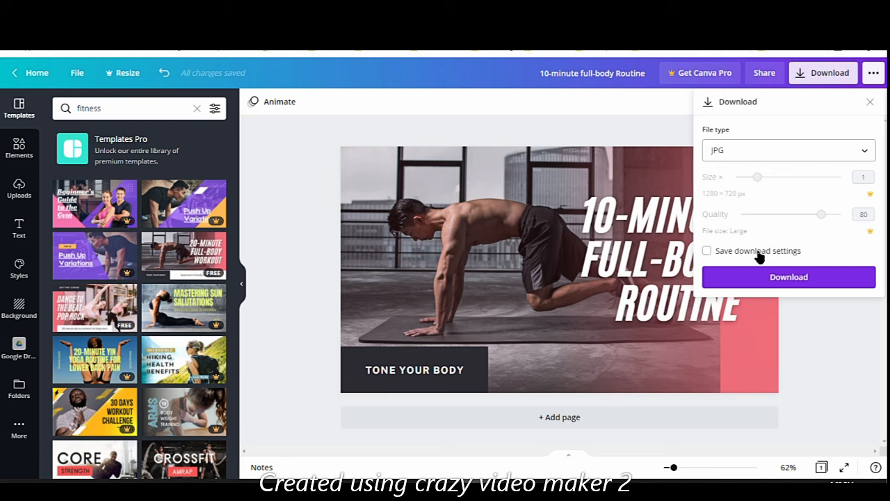
# Step: Download the finished fitness thumbnail as a JPG file
pyautogui.click(790, 278)
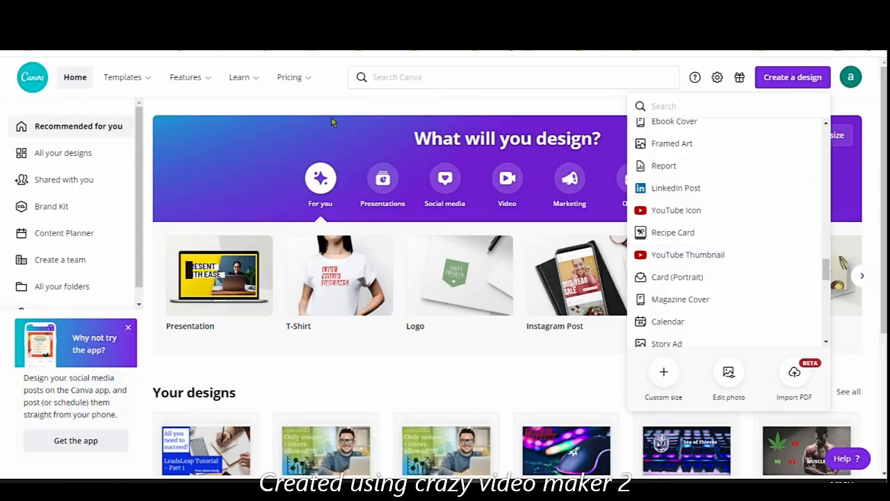
pyautogui.click(318, 106)
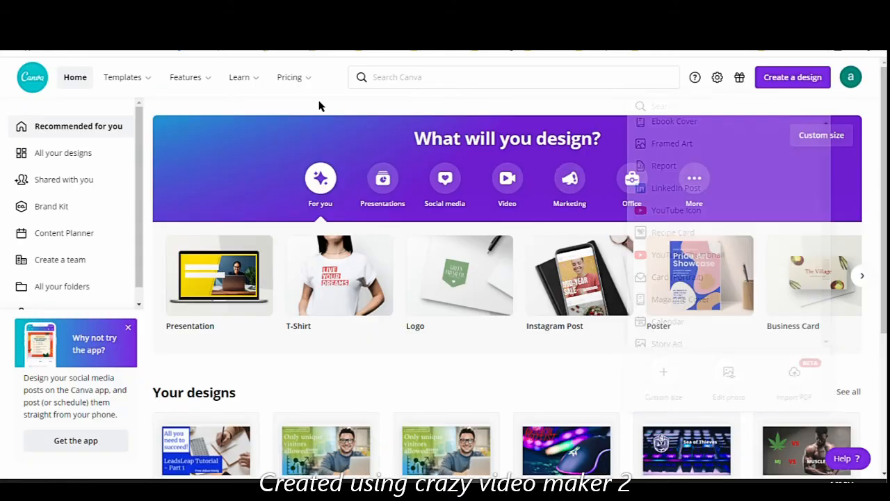
pyautogui.scroll(-3, 417, 304)
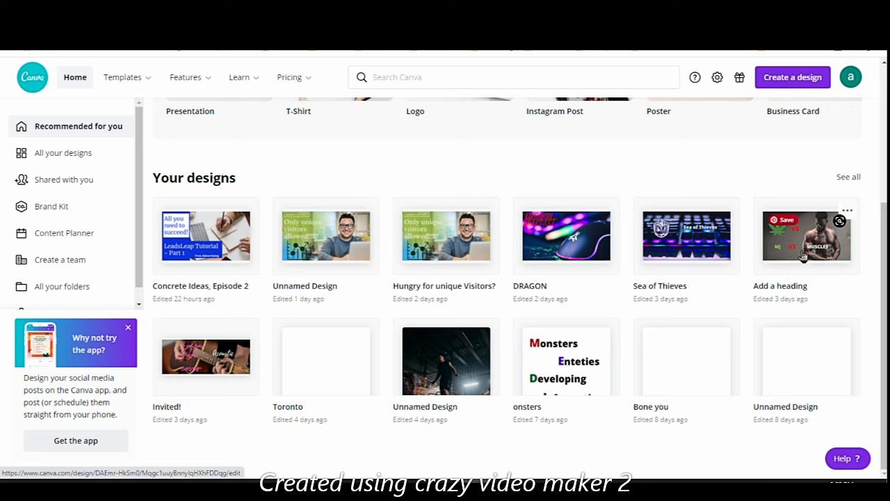
pyautogui.scroll(4, 566, 334)
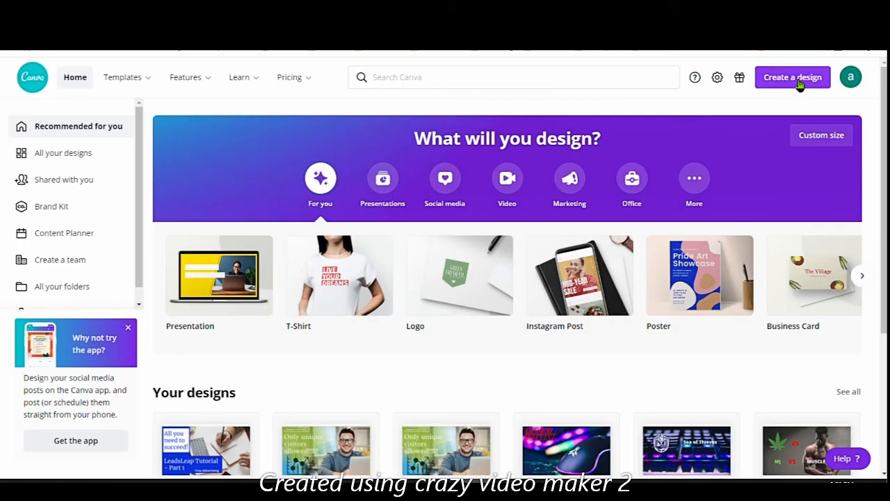
# Step: Create a new blank design using the YouTube Thumbnail format
pyautogui.click(797, 80)
pyautogui.scroll(-15, 728, 240)
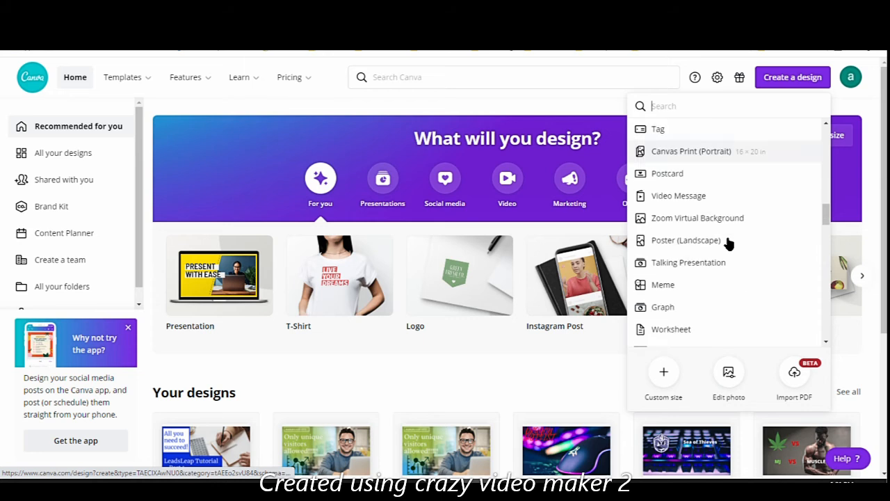
pyautogui.scroll(-3, 729, 243)
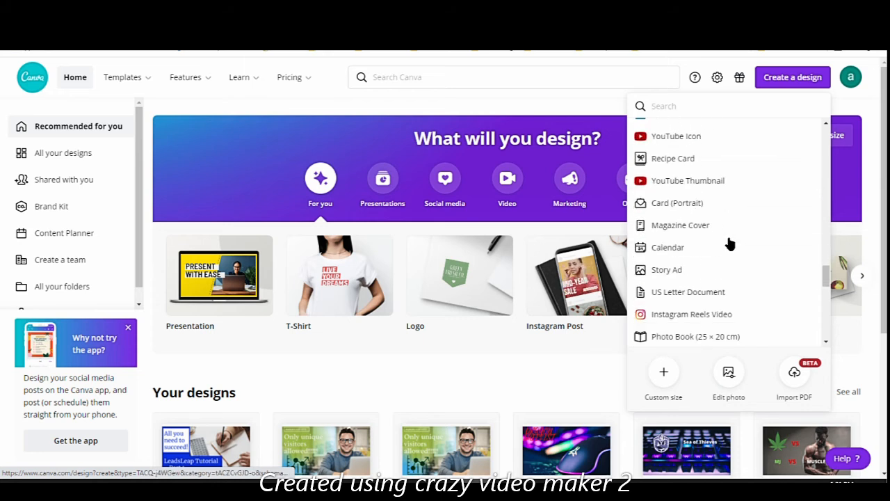
pyautogui.click(724, 177)
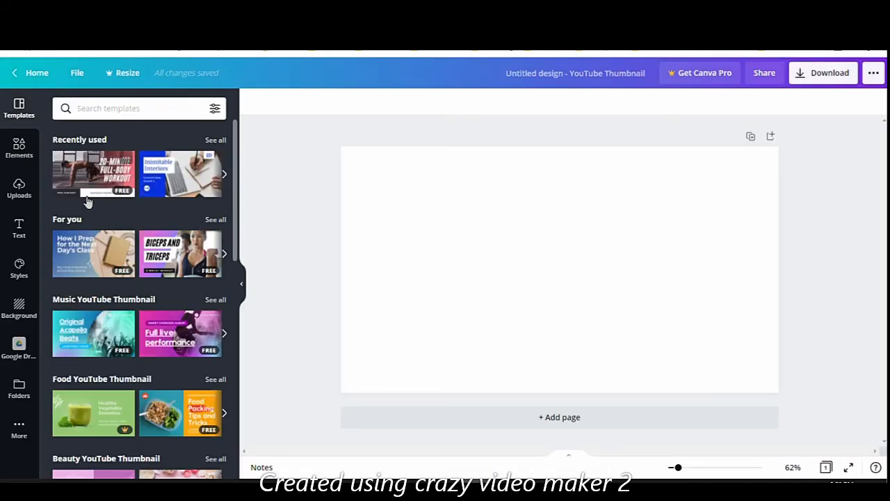
# Step: Add the uploaded "Only unique visitors allowed!!!!!" image to the blank thumbnail and enlarge it to fill the whole canvas
pyautogui.click(19, 186)
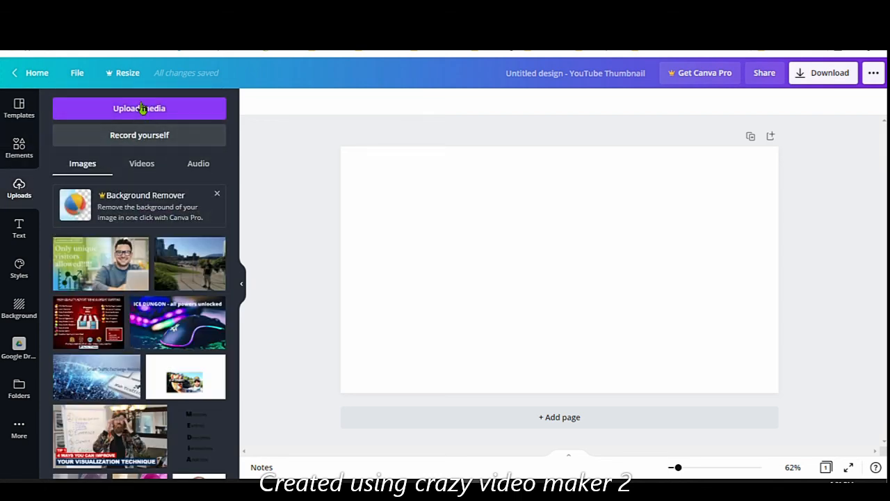
pyautogui.click(110, 275)
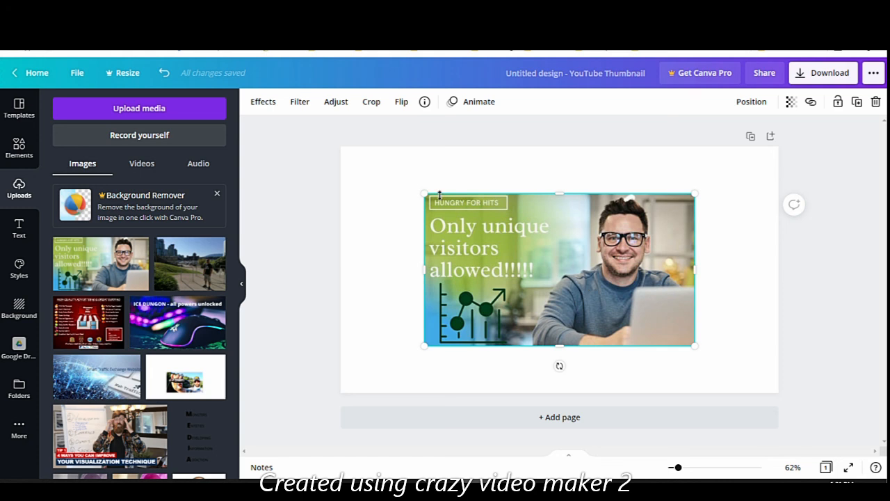
pyautogui.moveTo(414, 192); pyautogui.dragTo(329, 165)
pyautogui.moveTo(699, 349); pyautogui.dragTo(778, 398)
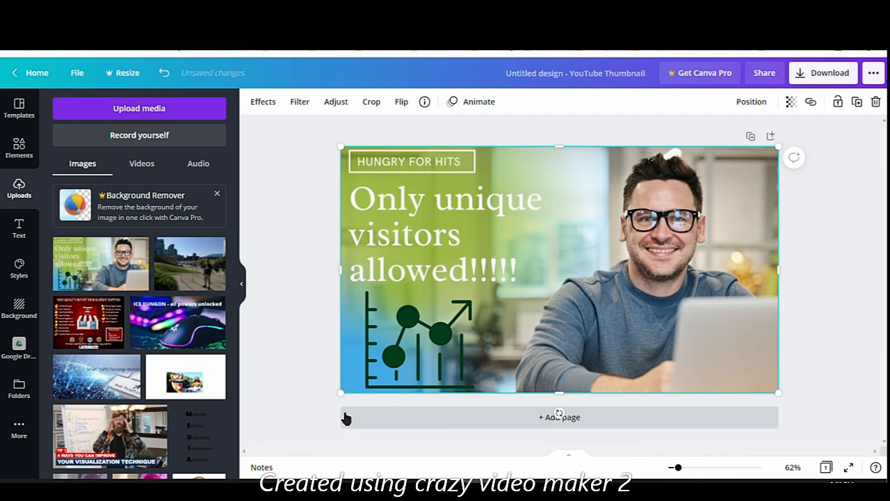
# Step: Shrink the placed image into the canvas's upper-right corner and delete it from the thumbnail
pyautogui.moveTo(342, 393); pyautogui.dragTo(542, 323)
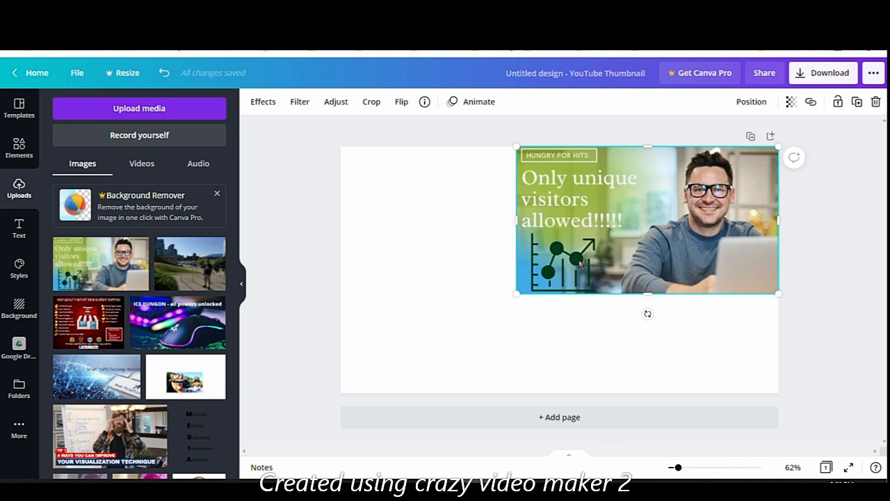
pyautogui.moveTo(515, 294); pyautogui.dragTo(709, 187)
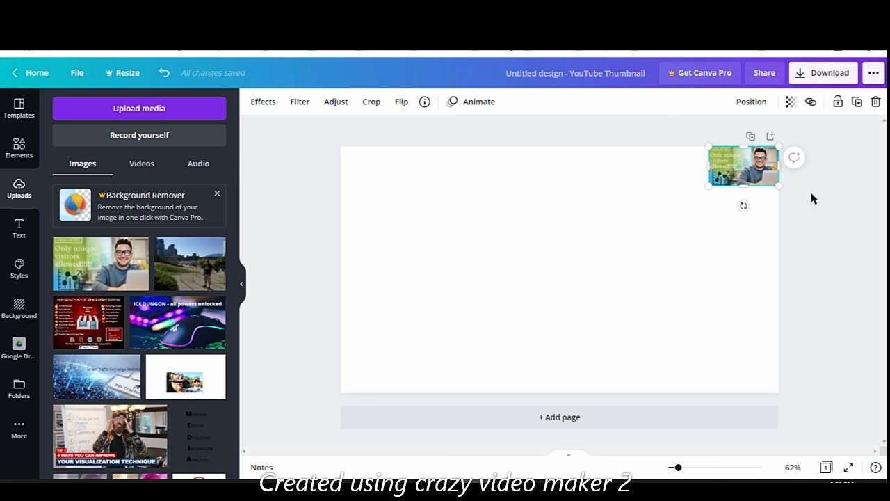
pyautogui.press('Delete')
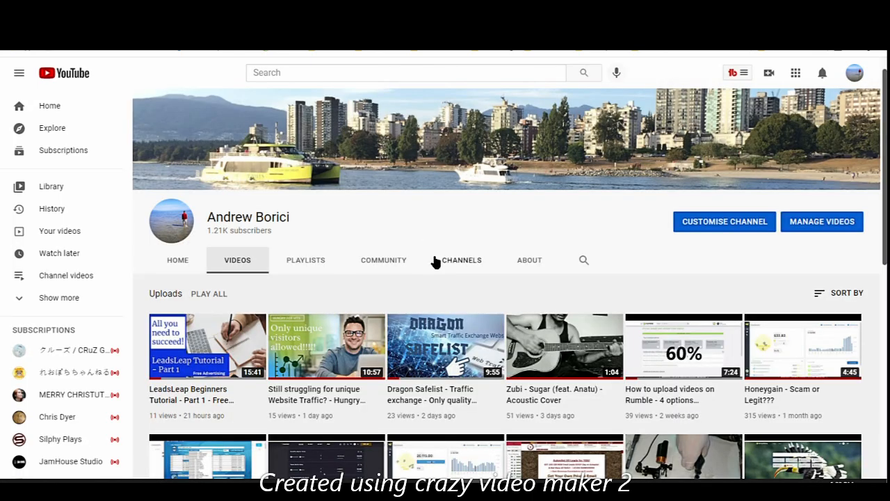
pyautogui.scroll(-3, 435, 261)
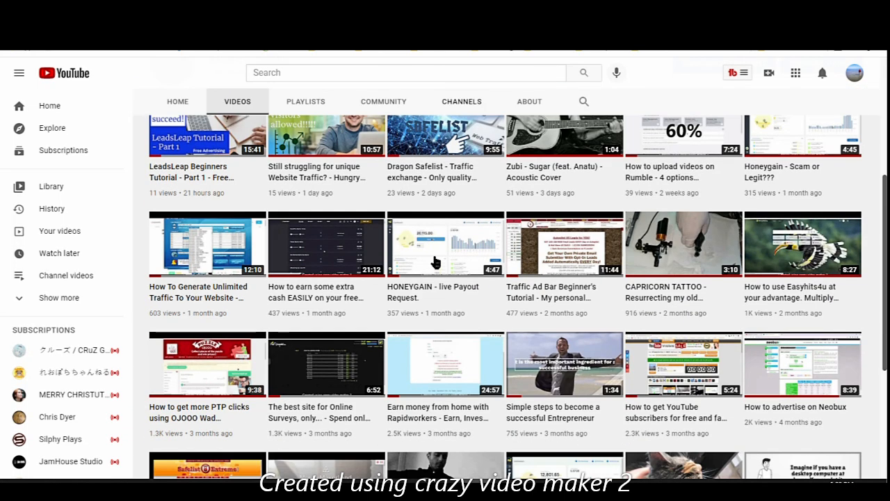
pyautogui.scroll(3, 458, 337)
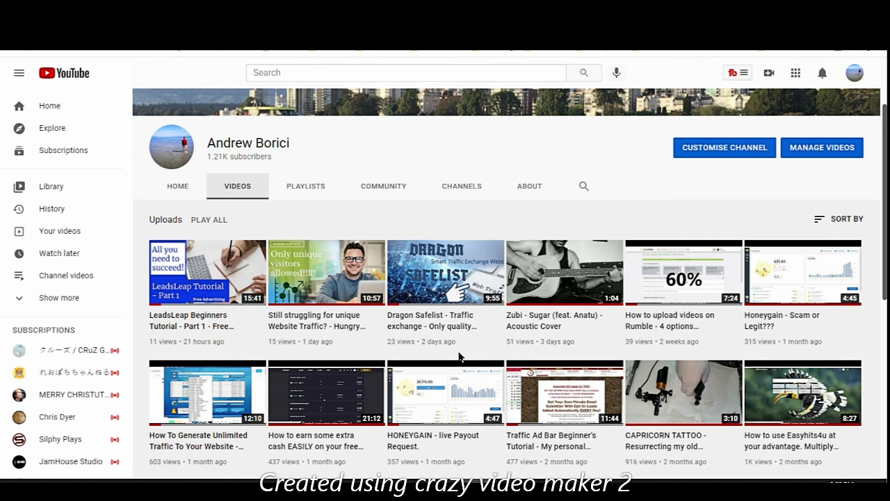
pyautogui.scroll(2, 410, 174)
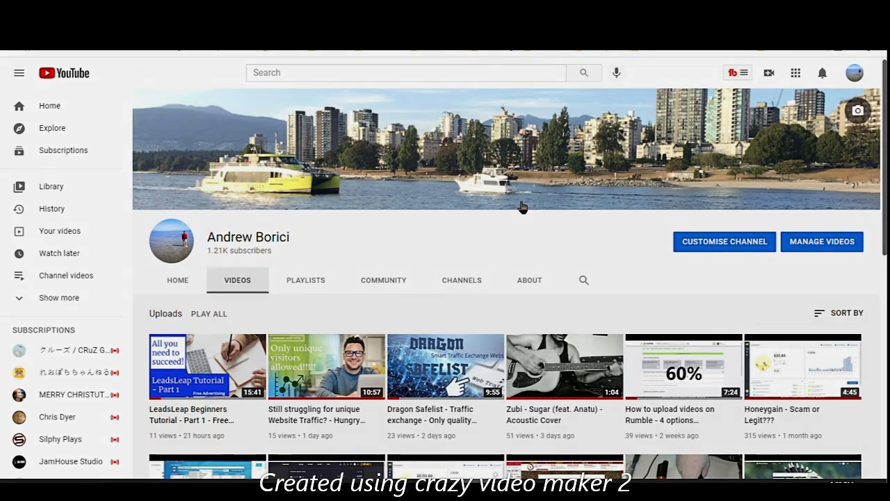